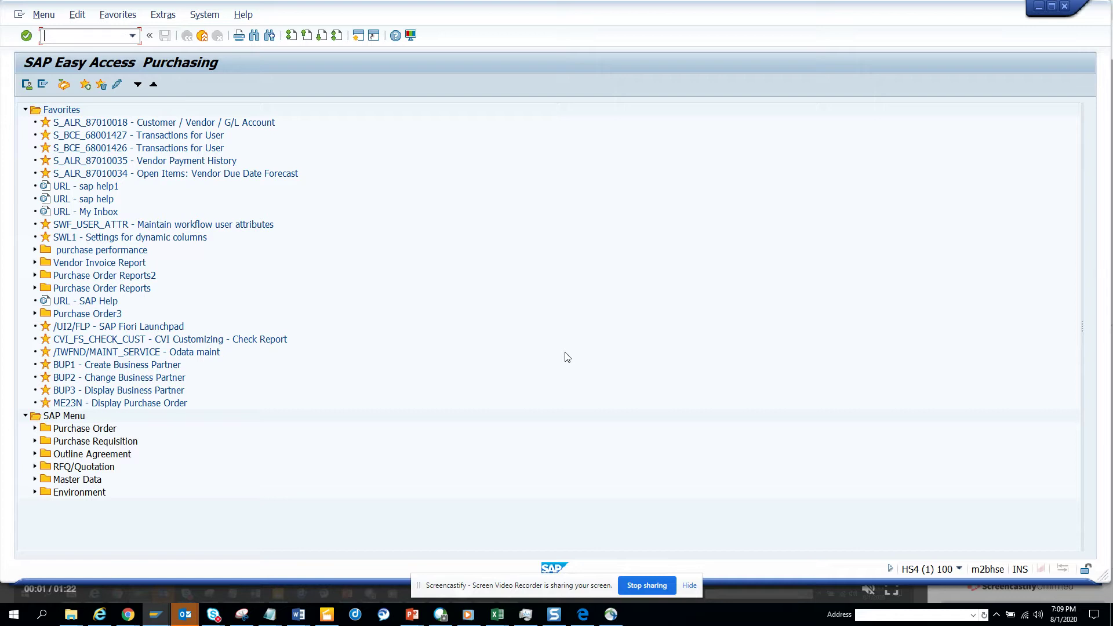
text(ko)
text(03)
- Open the internal order display and show the master data for order 200020
key(Return)
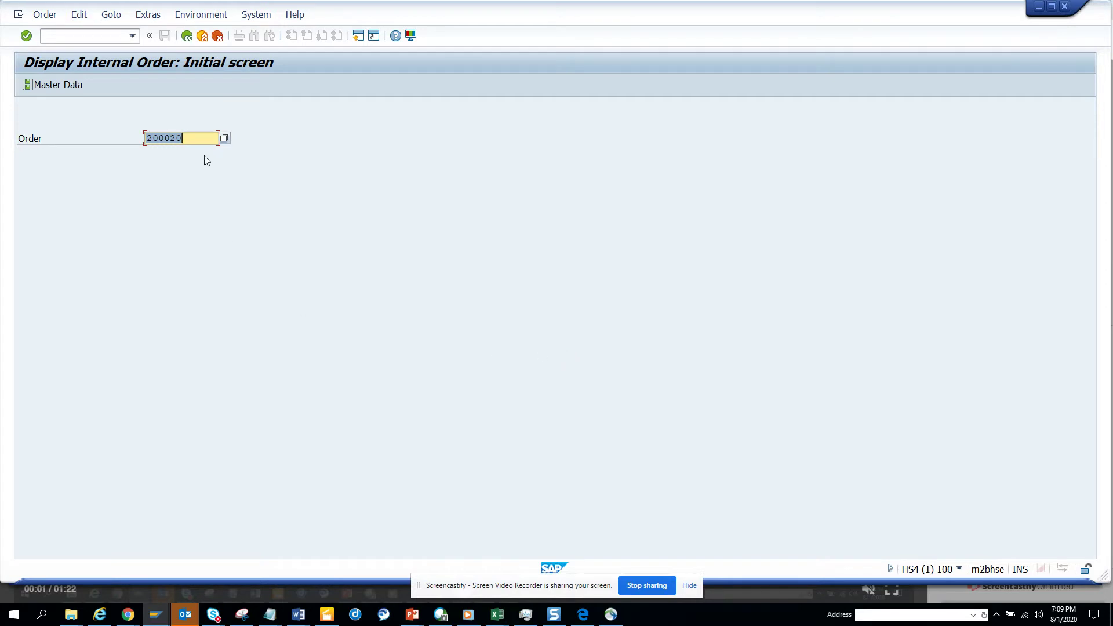
key(Return)
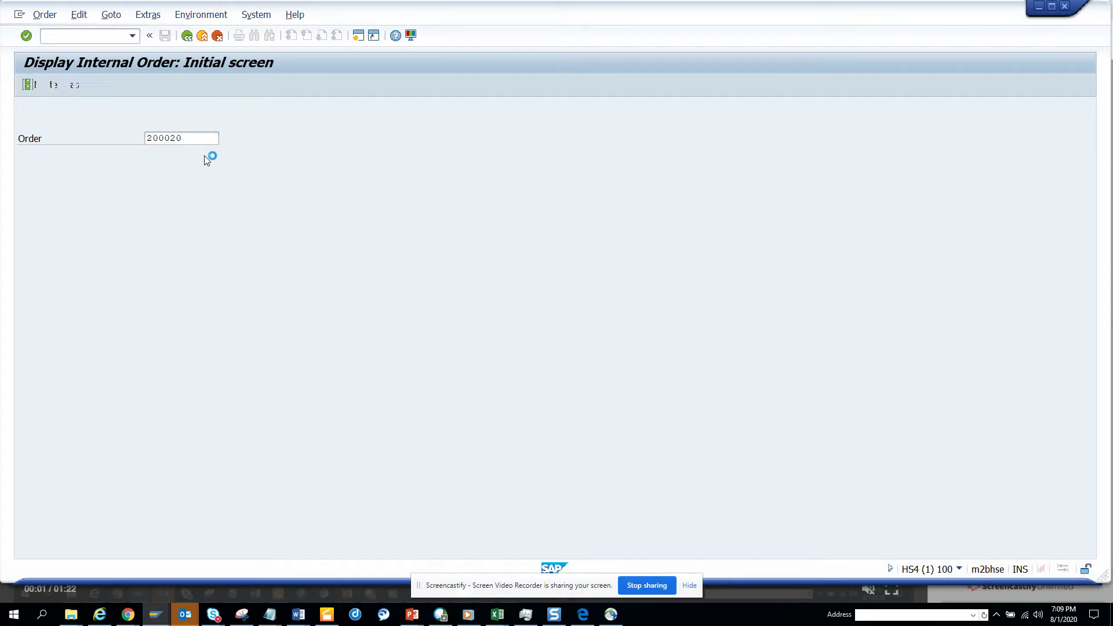
- List all change documents for order 200020, including the student011-to-student008 Person Responsible change
click(217, 17)
mouse_move(224, 31)
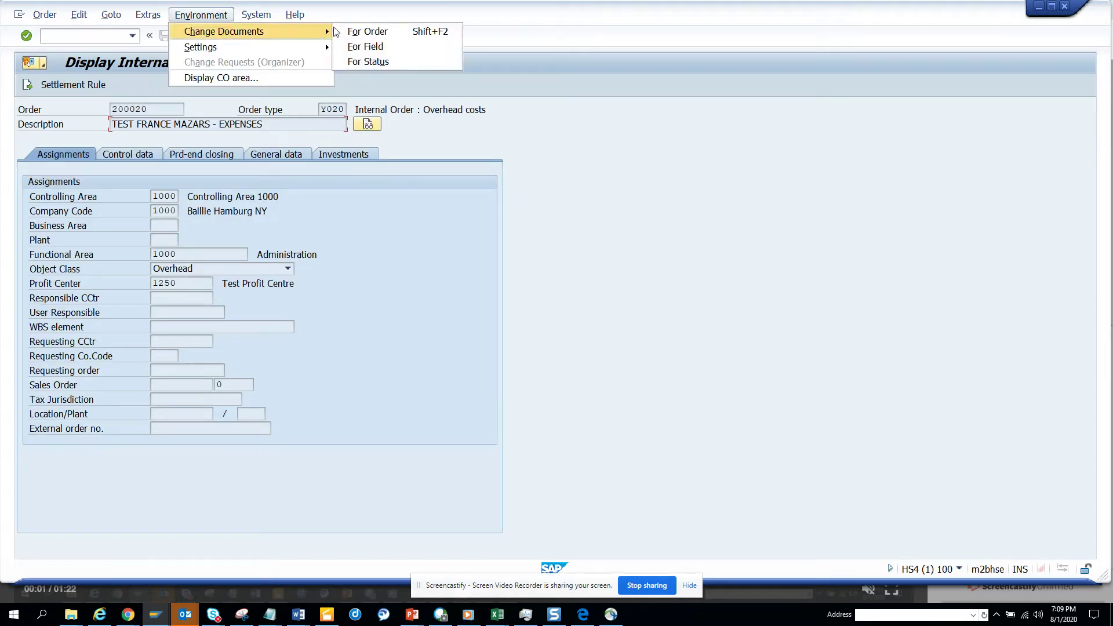
click(364, 33)
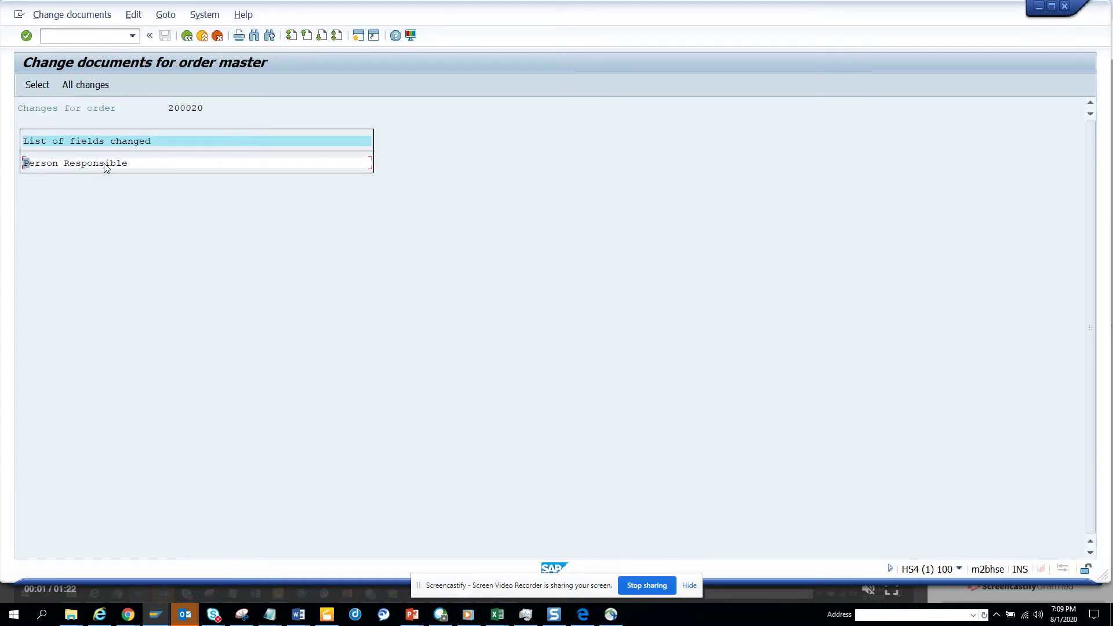
click(94, 84)
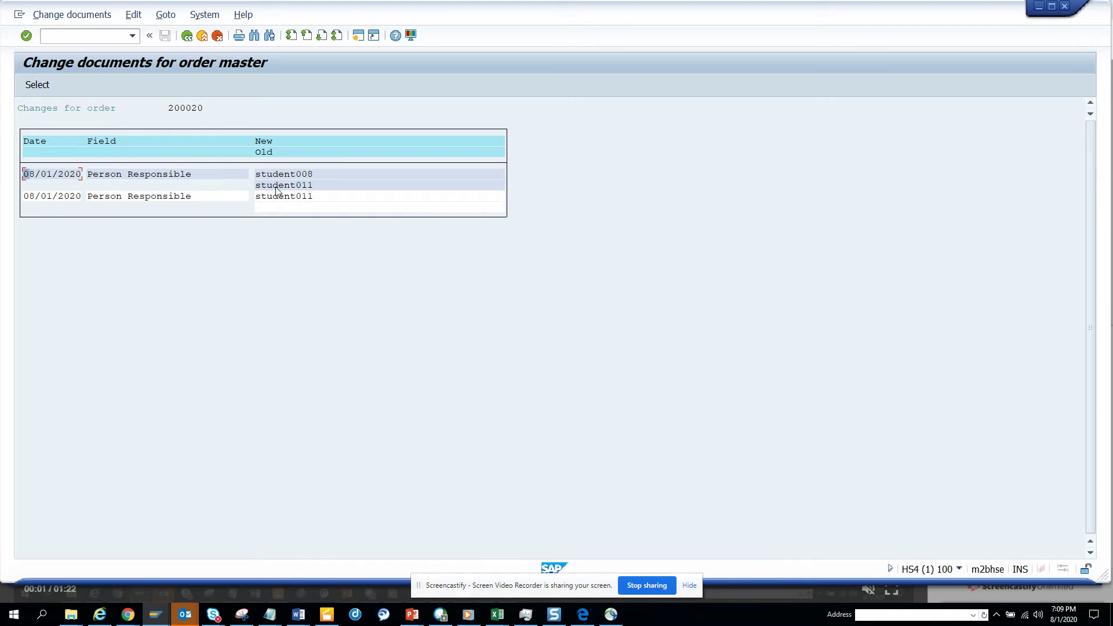
double_click(207, 180)
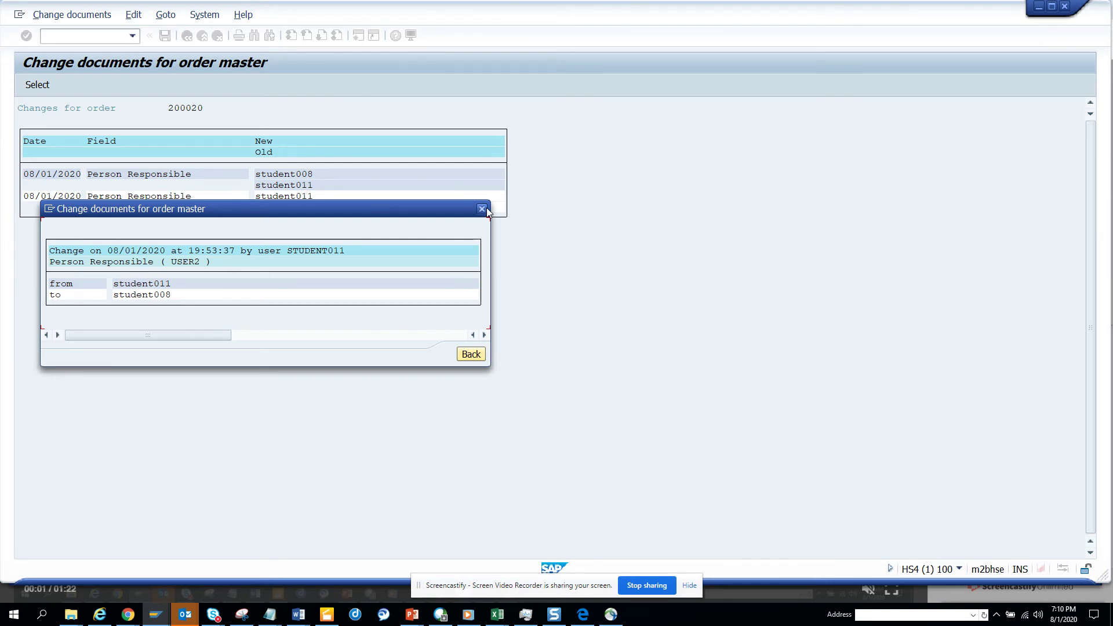
click(485, 210)
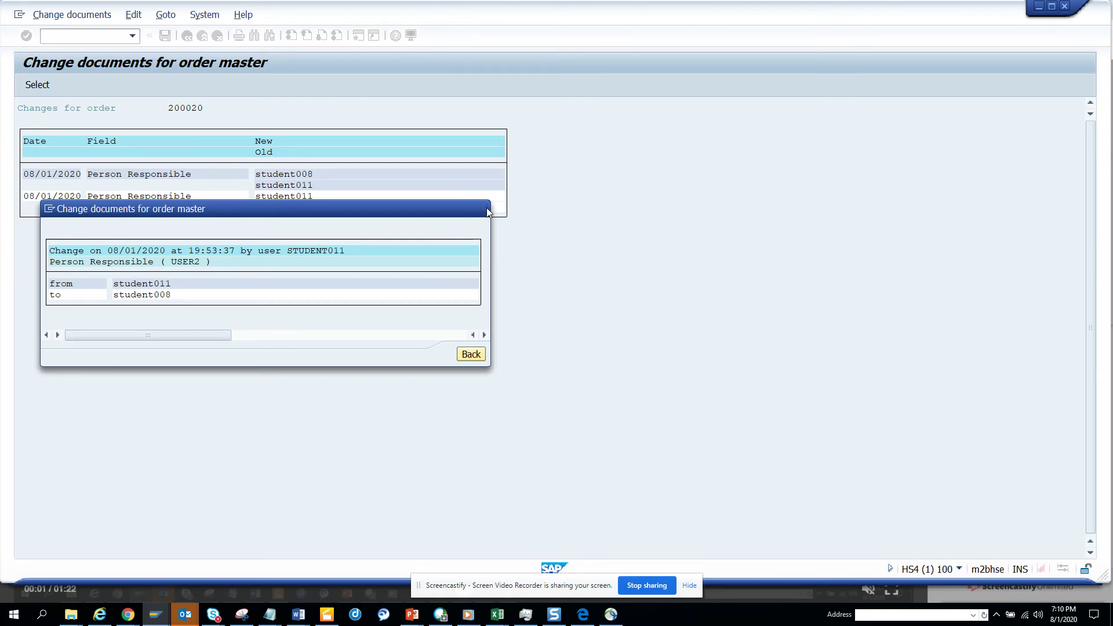